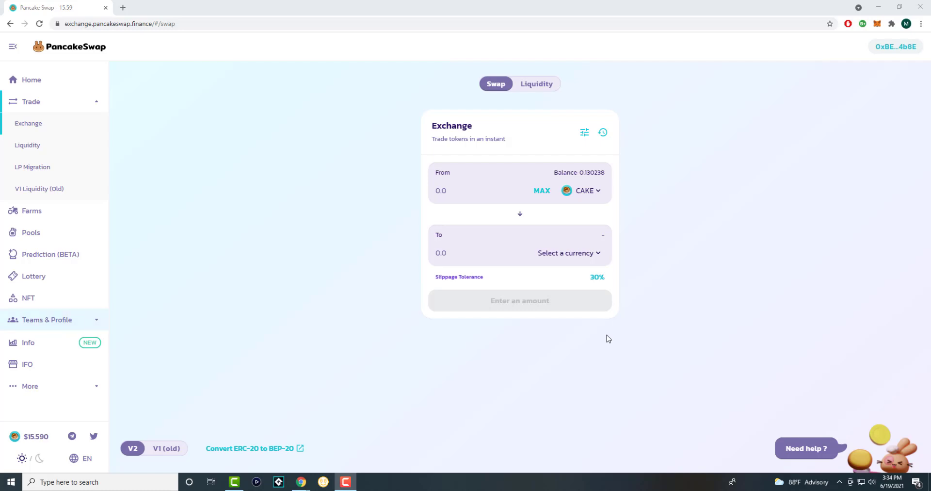
# Browse down the Syrup Pools list and back up, reviewing the live CAKE pools.
pyautogui.click(2, 229)
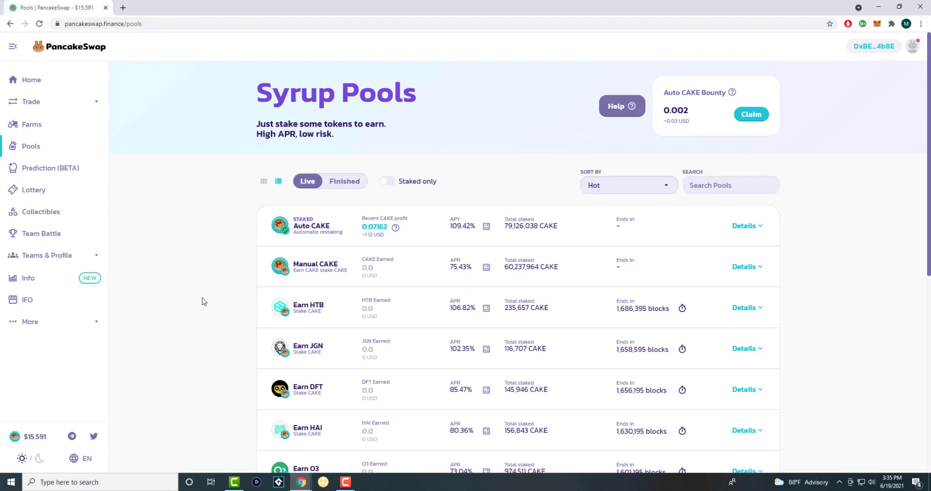
pyautogui.scroll(-10, 204, 301)
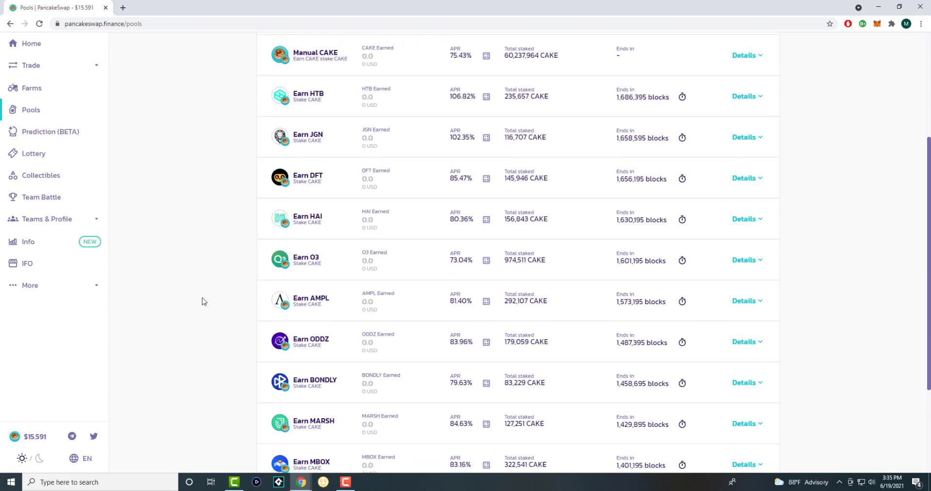
pyautogui.scroll(-7, 203, 302)
pyautogui.scroll(-2, 319, 216)
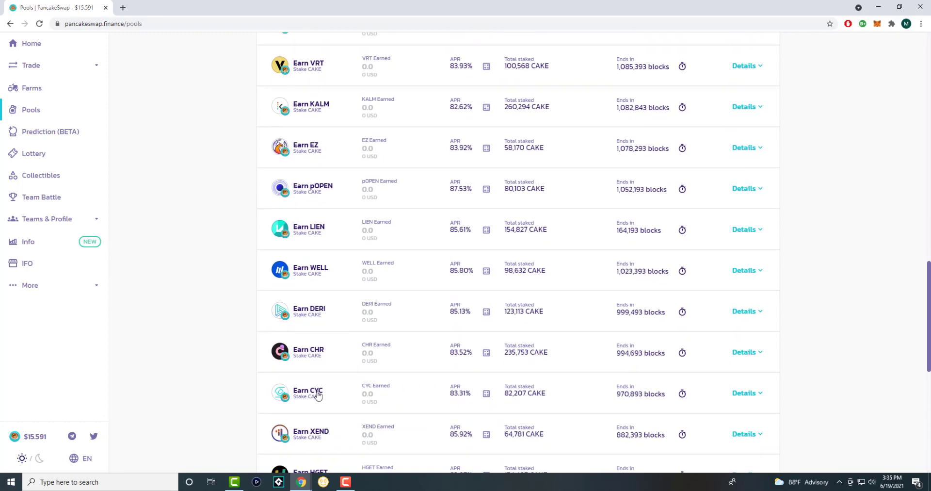
pyautogui.scroll(3, 320, 265)
pyautogui.scroll(15, 320, 265)
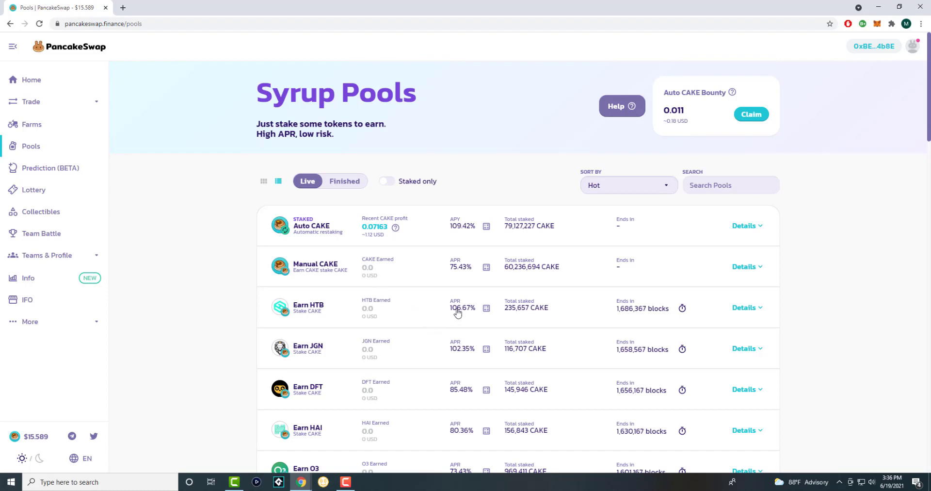
# View the Earn HTB pool's ROI estimates, then close them.
pyautogui.click(486, 309)
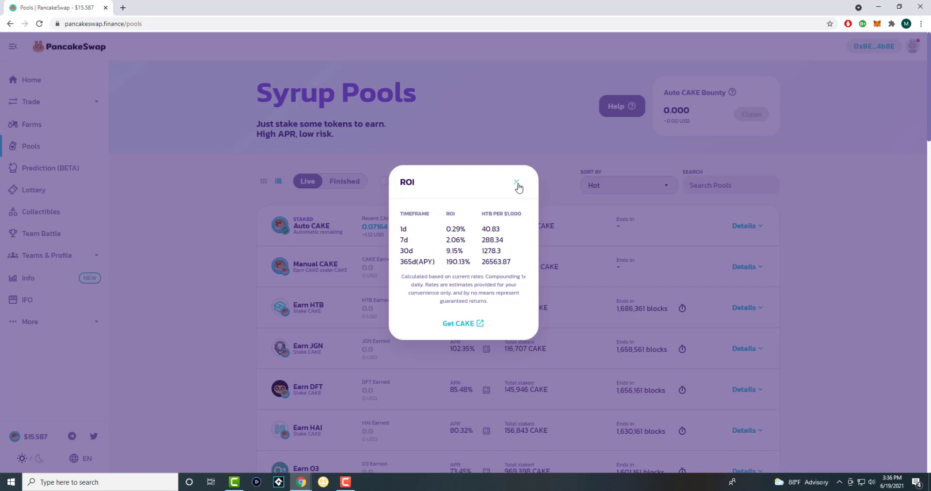
pyautogui.click(517, 183)
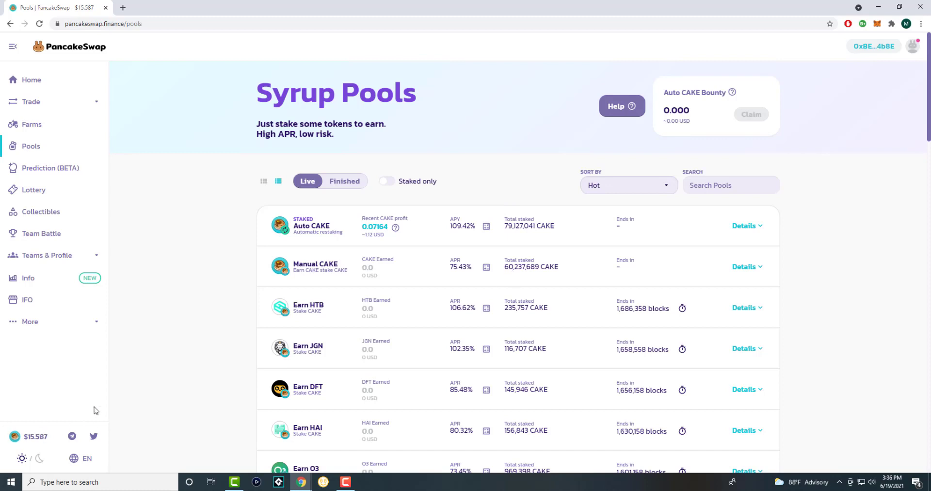
pyautogui.click(439, 229)
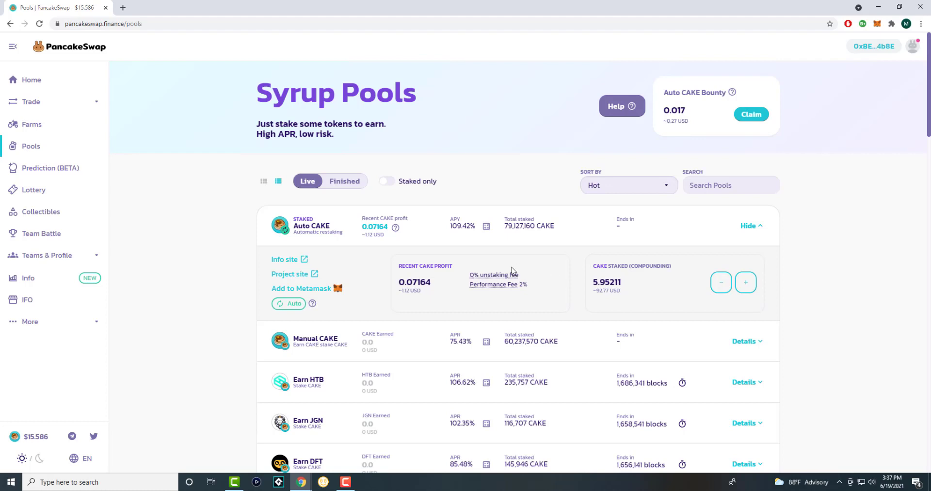
# Open Stake in Pool for Auto CAKE and enter the full 0.130238690653356334 CAKE balance.
pyautogui.click(752, 281)
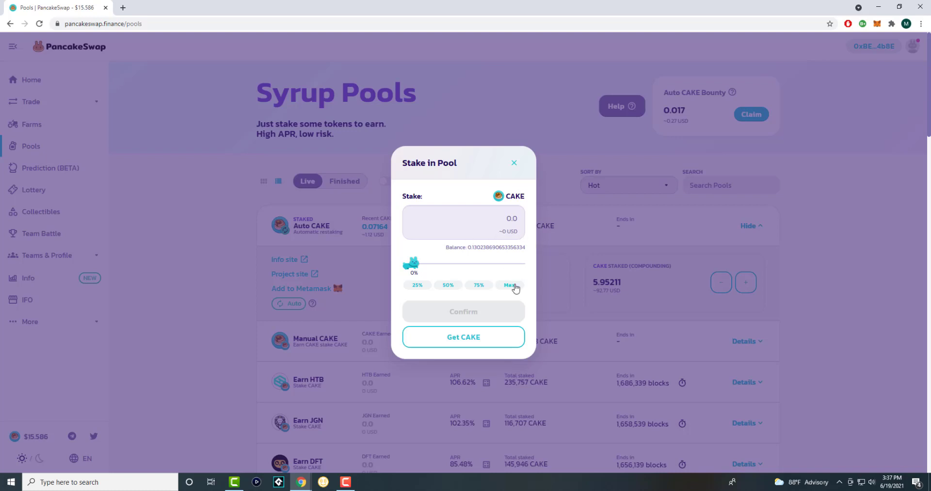
pyautogui.moveTo(471, 246); pyautogui.dragTo(477, 248)
pyautogui.click(474, 249)
pyautogui.click(520, 287)
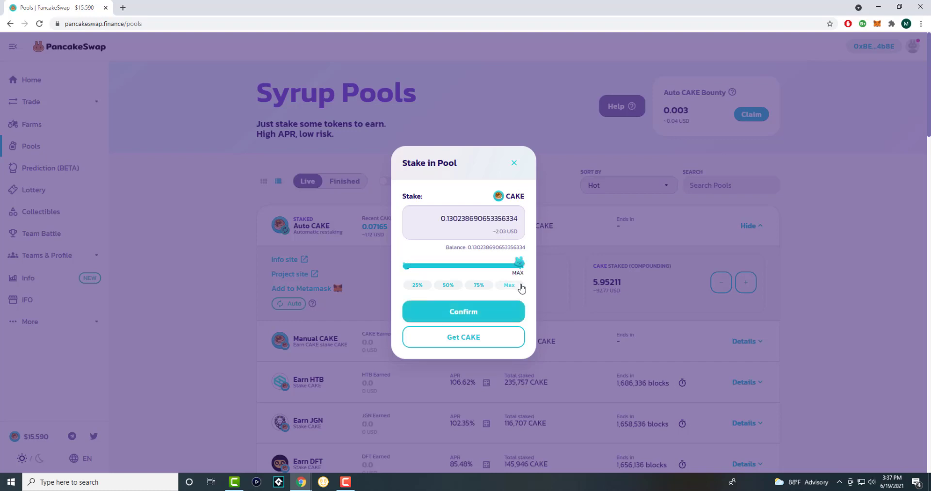
# Submit the full-balance stake, reject it in MetaMask for lacking gas, and close the form.
pyautogui.click(487, 314)
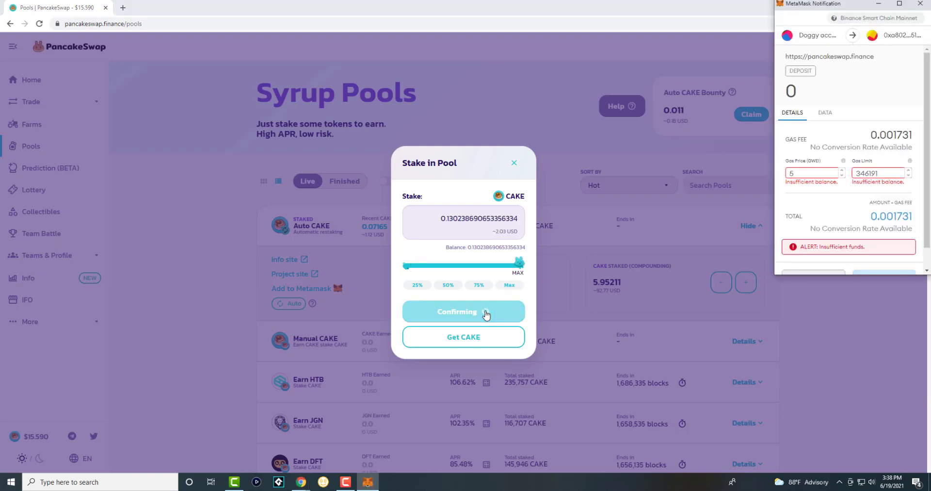
pyautogui.scroll(-1, 918, 190)
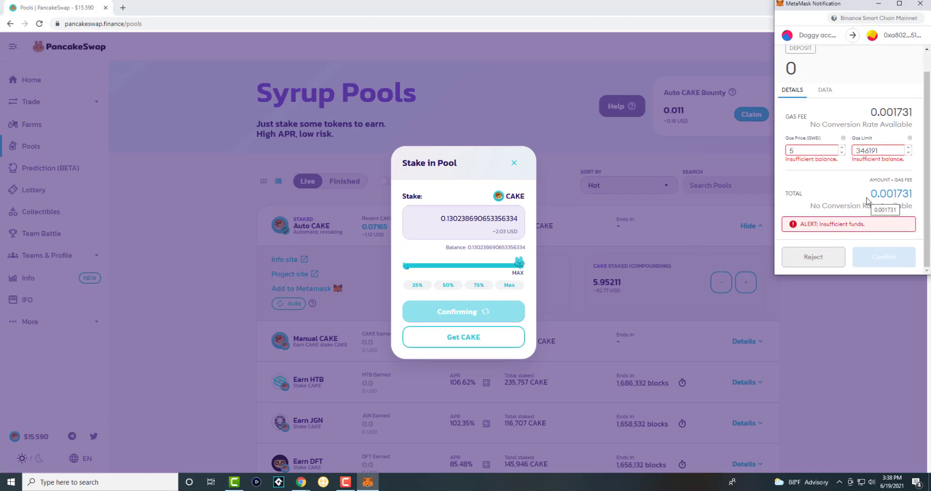
pyautogui.click(819, 263)
pyautogui.click(478, 285)
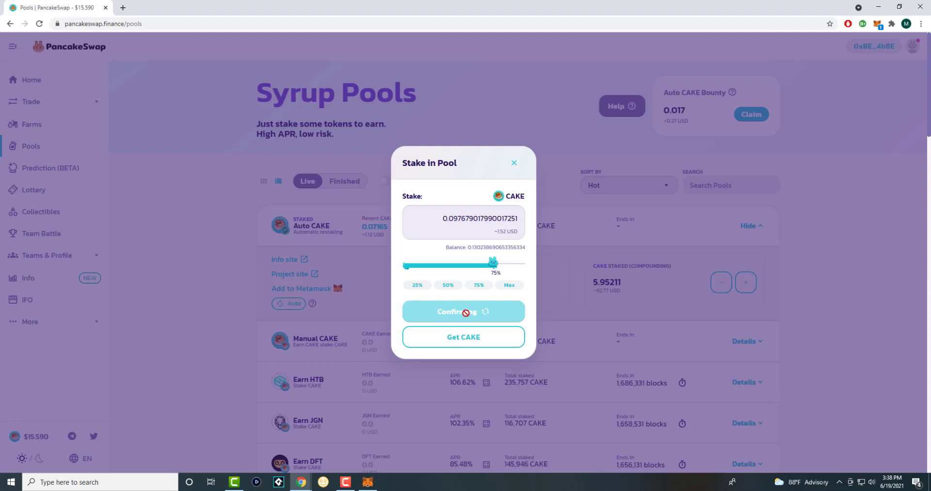
pyautogui.click(551, 274)
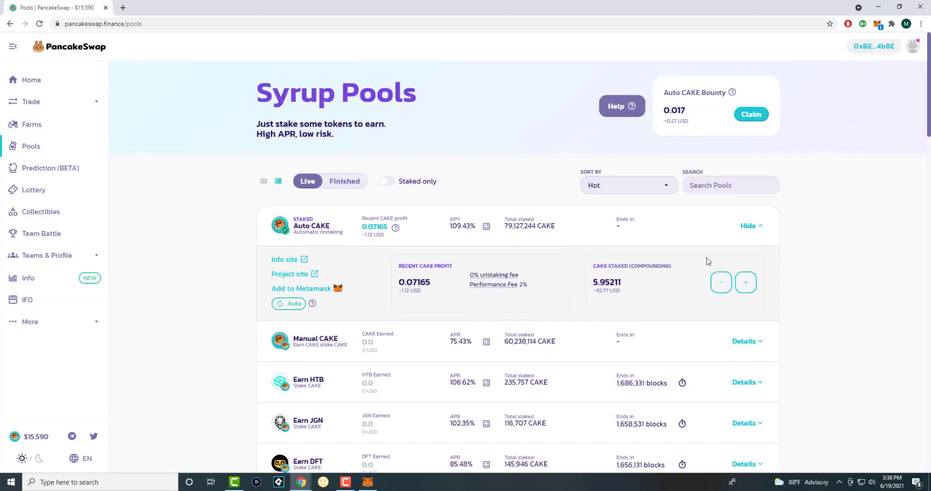
# Retry staking 75% of the CAKE balance and reject both MetaMask requests.
pyautogui.click(745, 282)
pyautogui.click(478, 285)
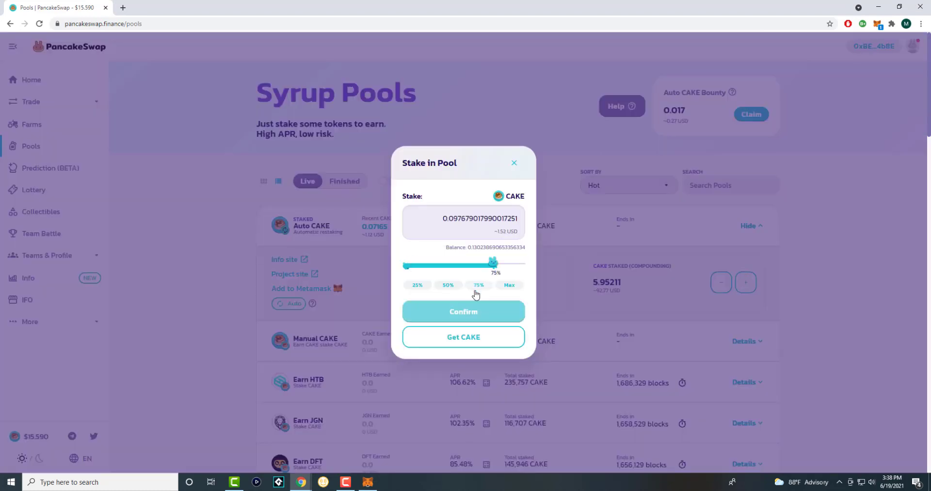
pyautogui.click(481, 311)
pyautogui.scroll(-2, 840, 246)
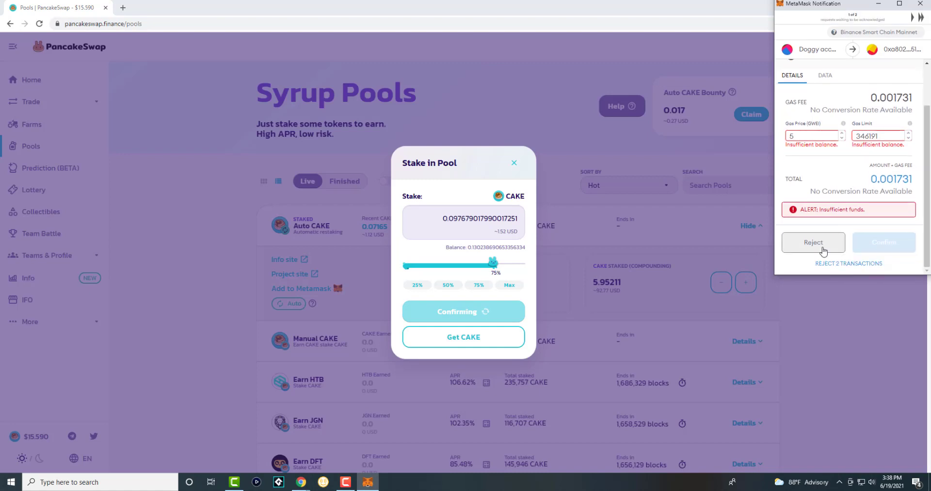
pyautogui.click(812, 244)
pyautogui.scroll(-1, 815, 252)
pyautogui.click(819, 260)
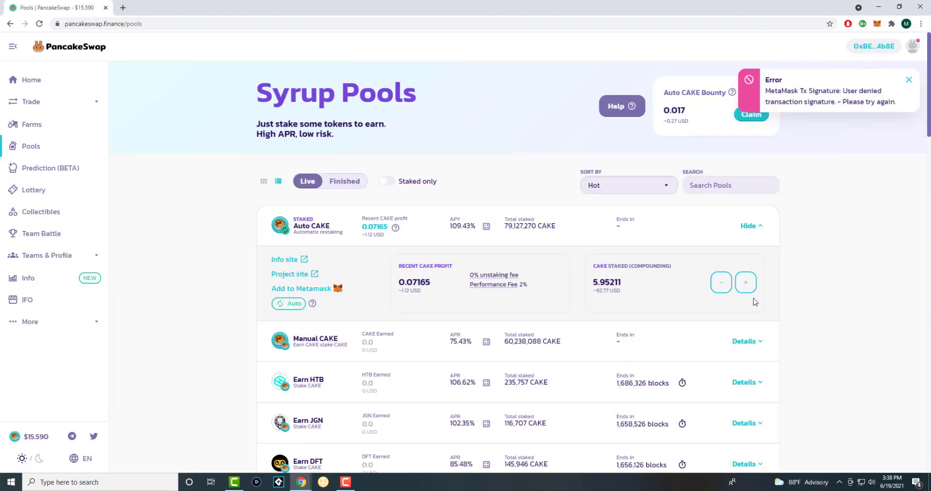
# Retry staking half the CAKE balance and decline it in MetaMask for insufficient gas.
pyautogui.click(746, 283)
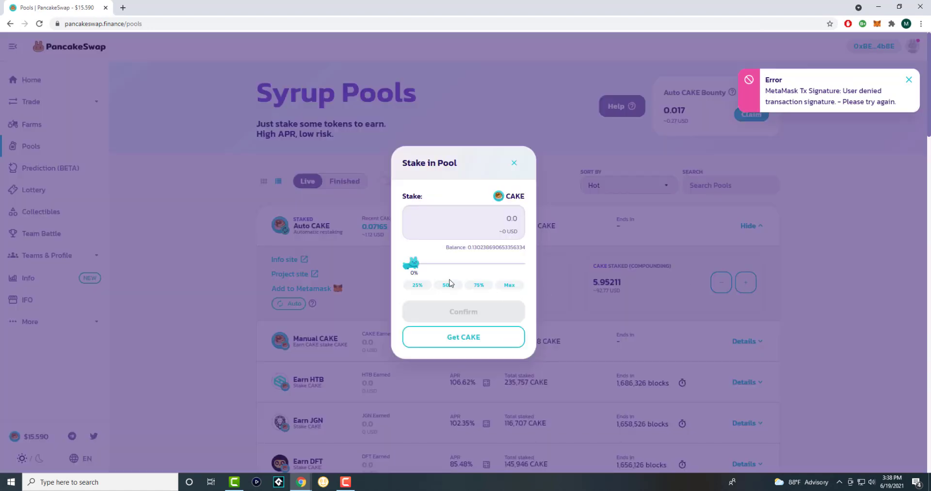
pyautogui.click(447, 285)
pyautogui.click(464, 311)
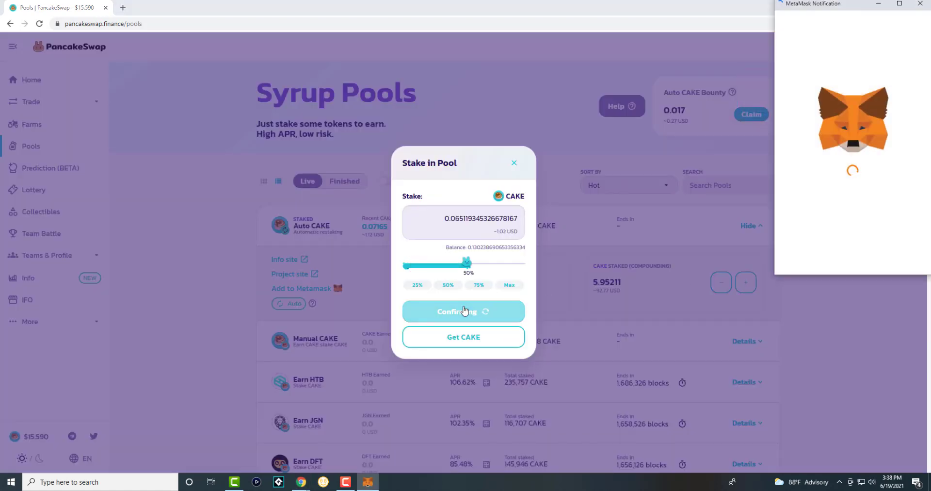
pyautogui.scroll(-1, 840, 239)
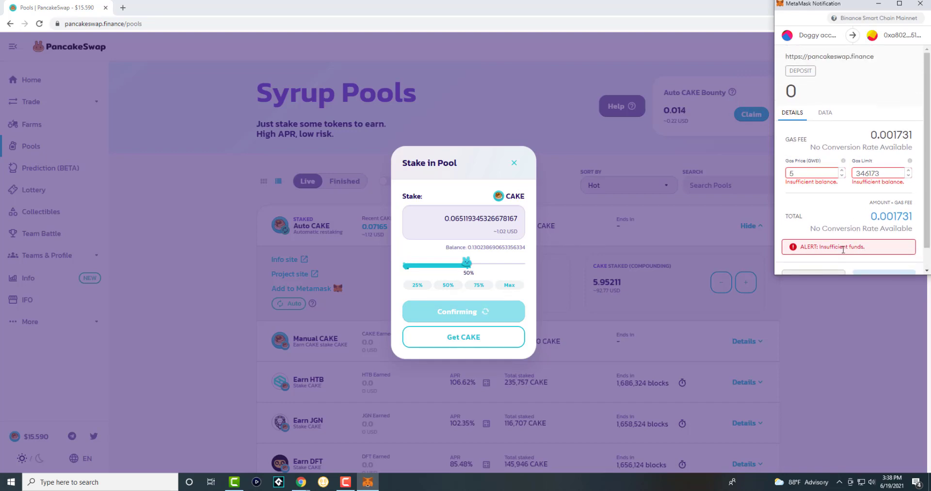
pyautogui.click(795, 254)
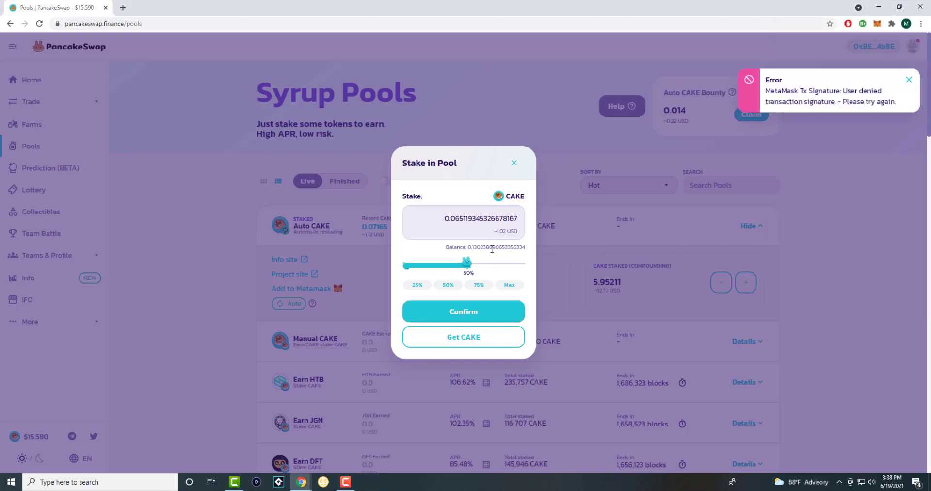
# Resubmit the stake with the Max CAKE balance and decline the second MetaMask request.
pyautogui.click(509, 286)
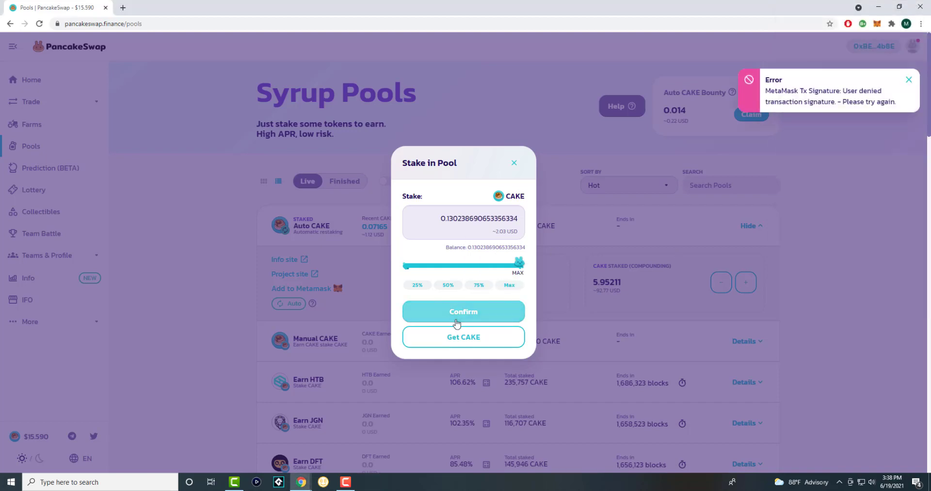
pyautogui.click(463, 318)
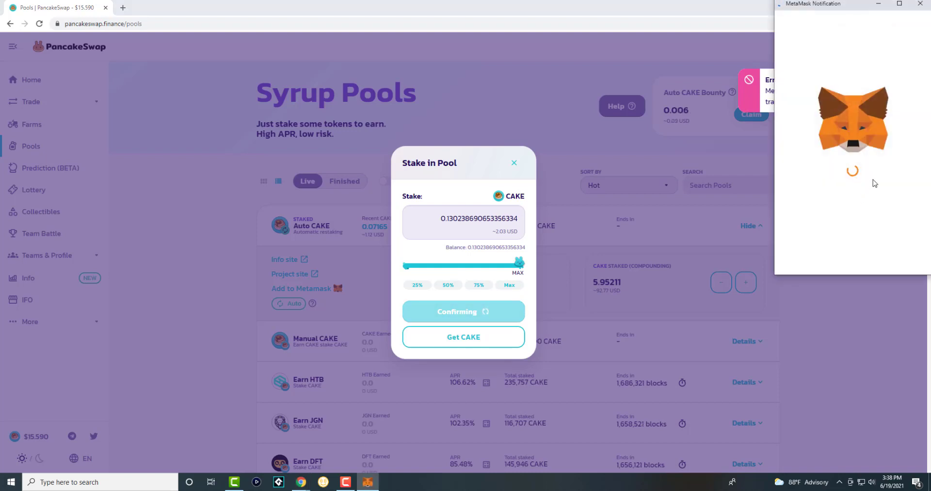
pyautogui.scroll(-2, 870, 148)
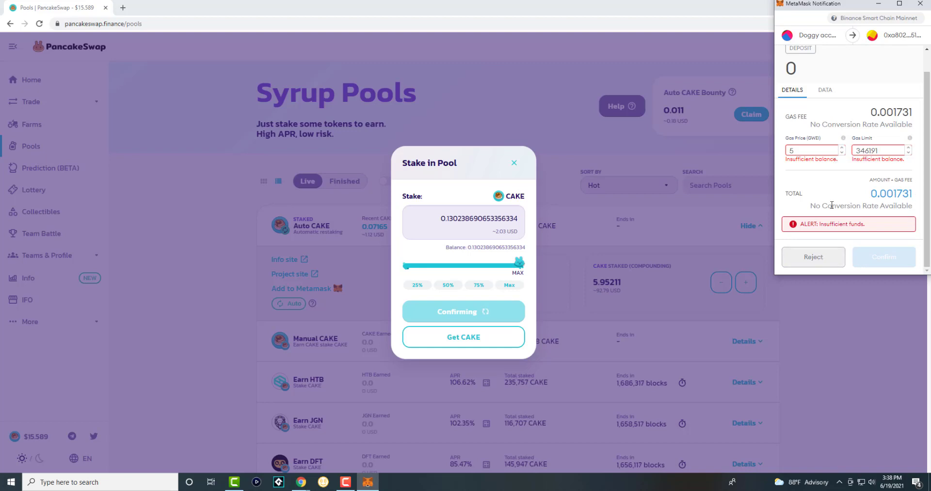
pyautogui.click(804, 258)
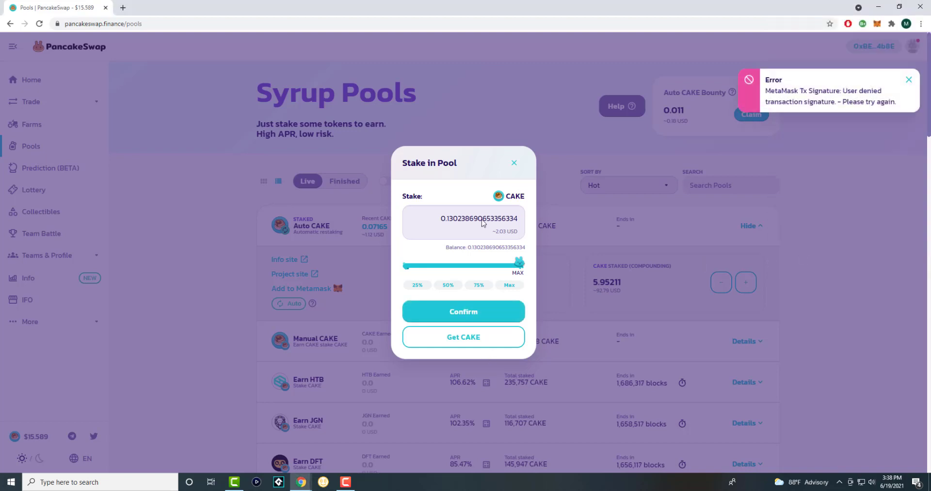
# Close Stake in Pool and review the pools, Auto CAKE showing 5.95212 CAKE and 0.07166 profit.
pyautogui.click(514, 164)
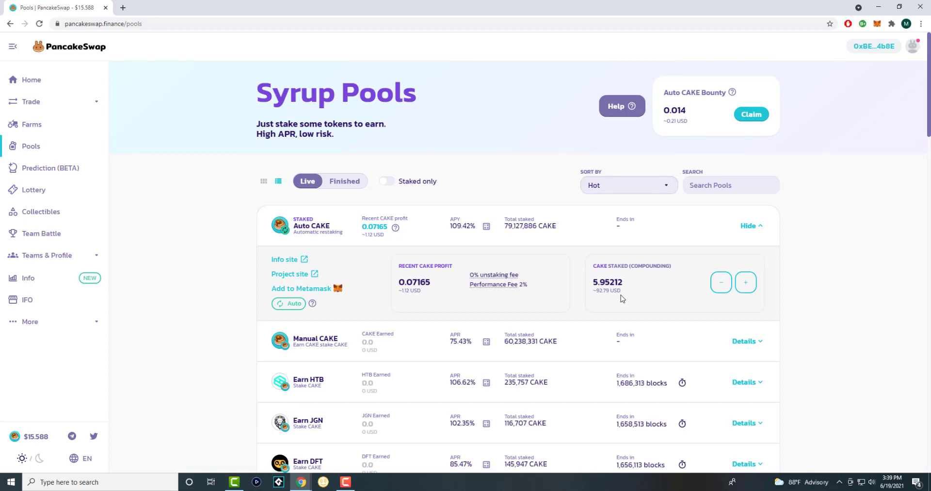
pyautogui.scroll(-5, 623, 299)
pyautogui.scroll(-3, 402, 354)
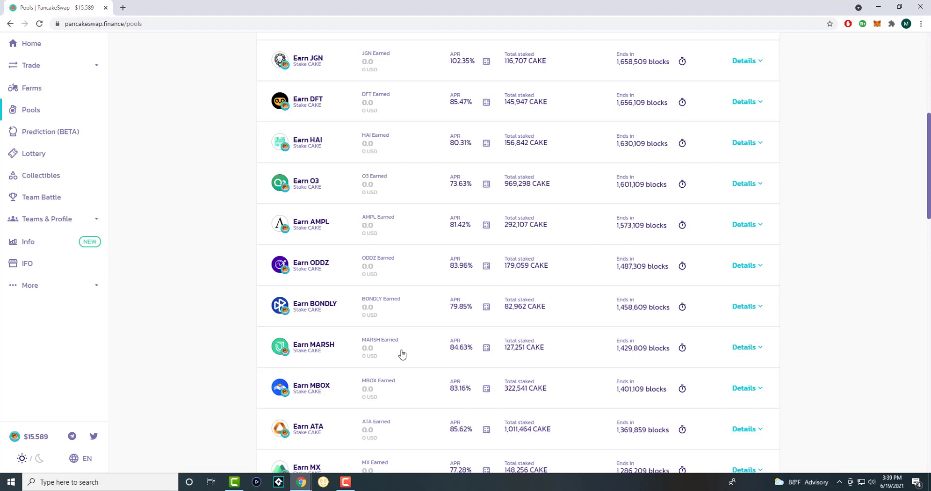
pyautogui.scroll(6, 402, 354)
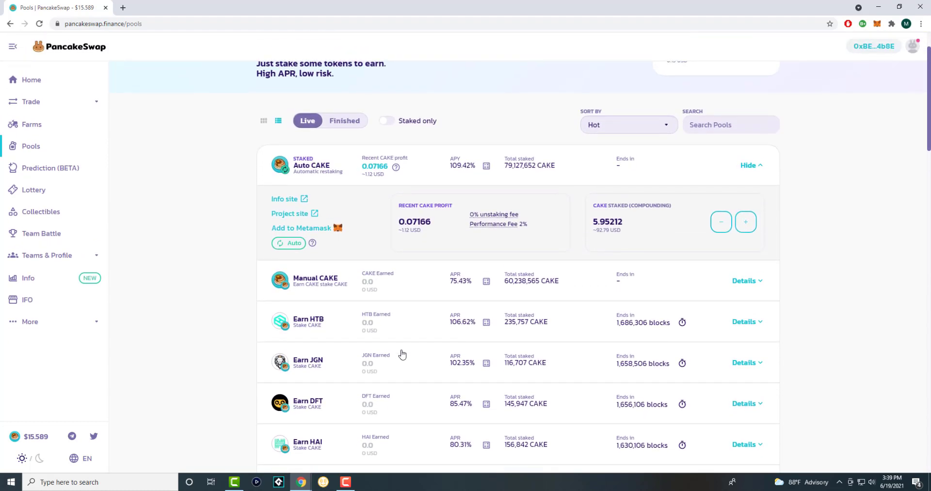
pyautogui.scroll(1, 402, 354)
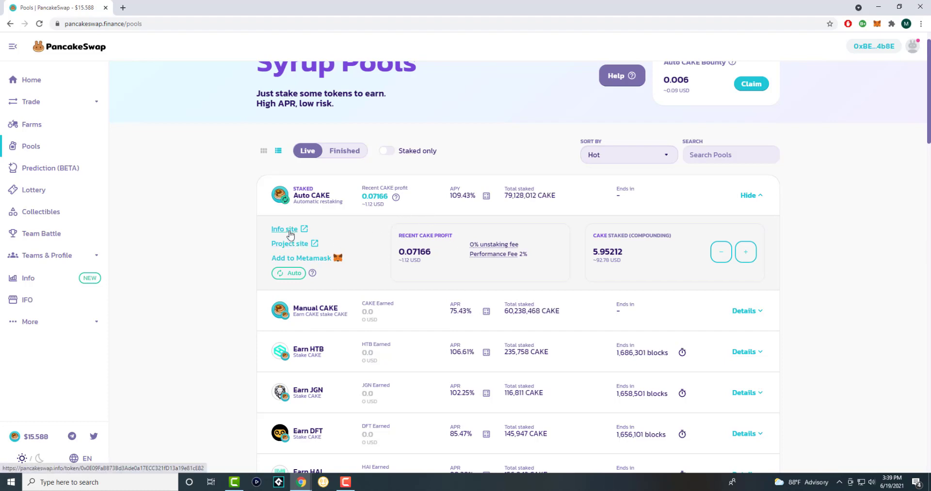
pyautogui.click(290, 235)
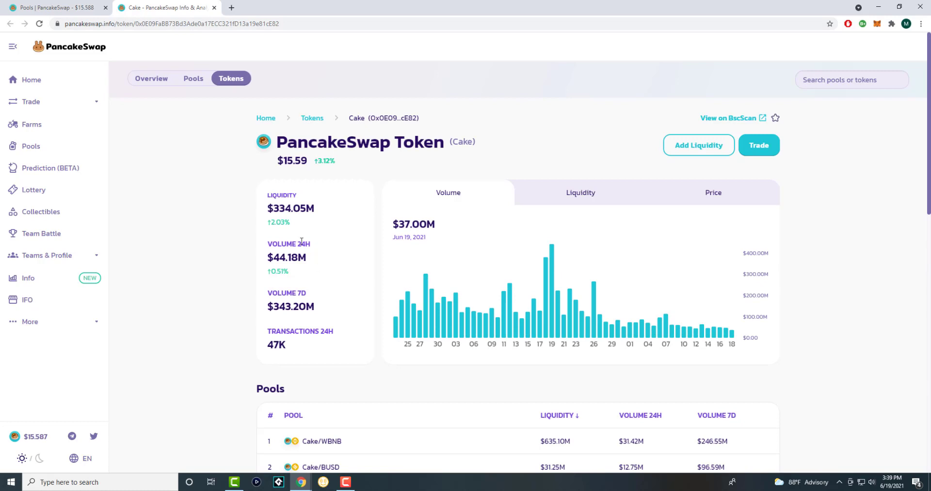
pyautogui.click(608, 196)
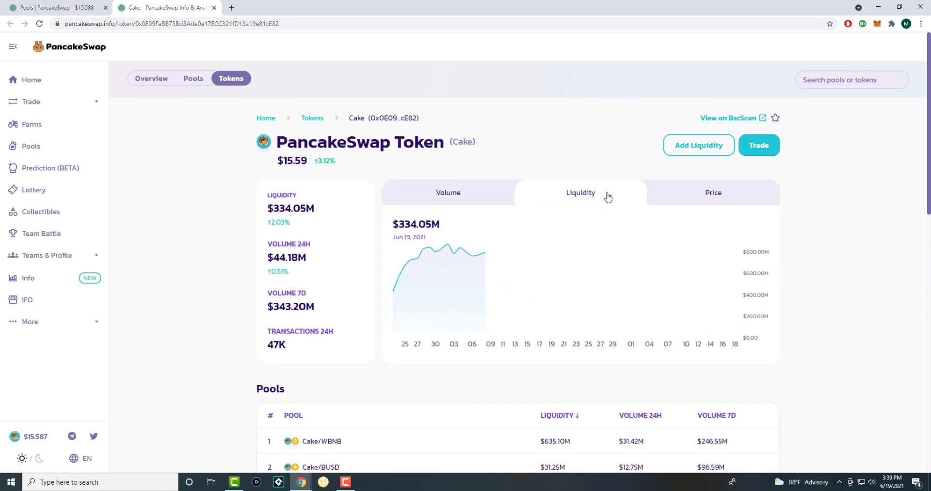
pyautogui.click(693, 190)
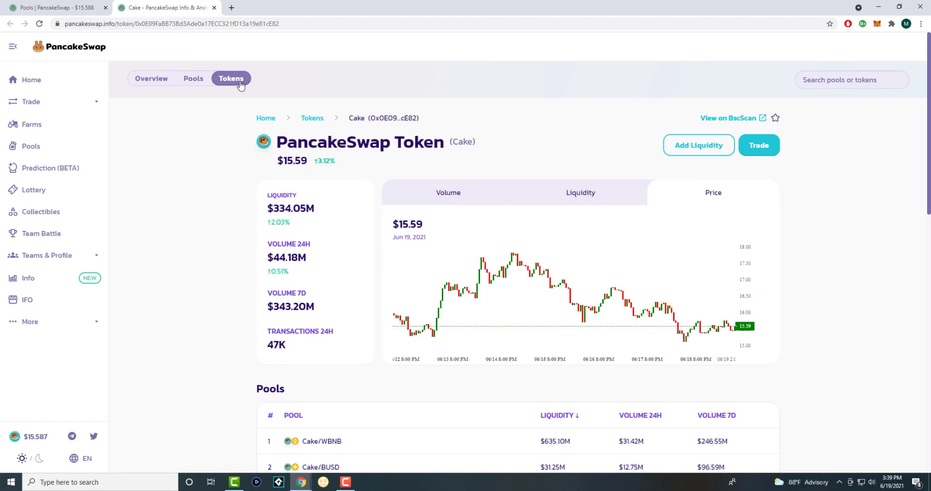
pyautogui.hotkey('ctrl', 'Tab')
pyautogui.click(194, 8)
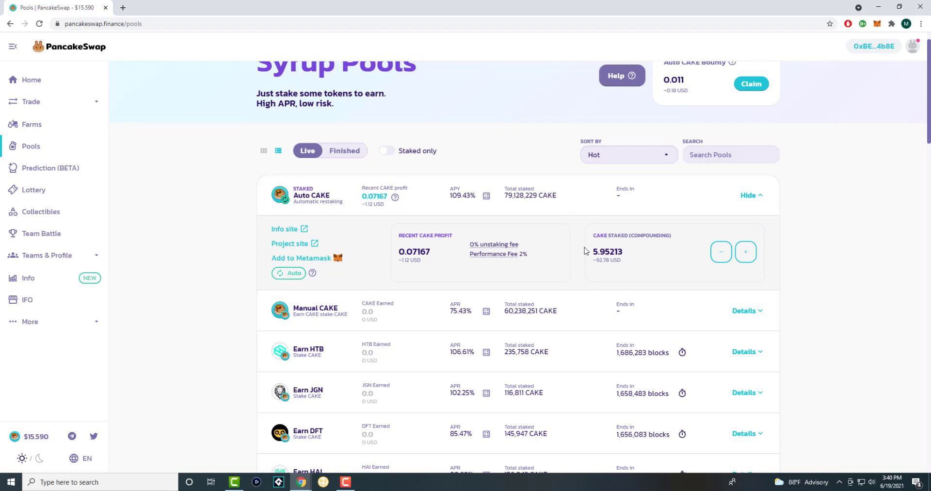
pyautogui.scroll(1, 586, 251)
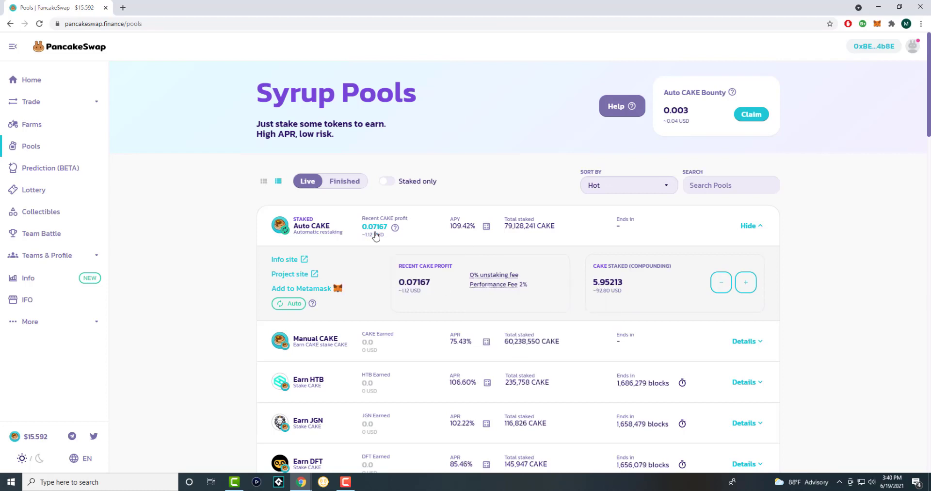
pyautogui.moveTo(400, 233)
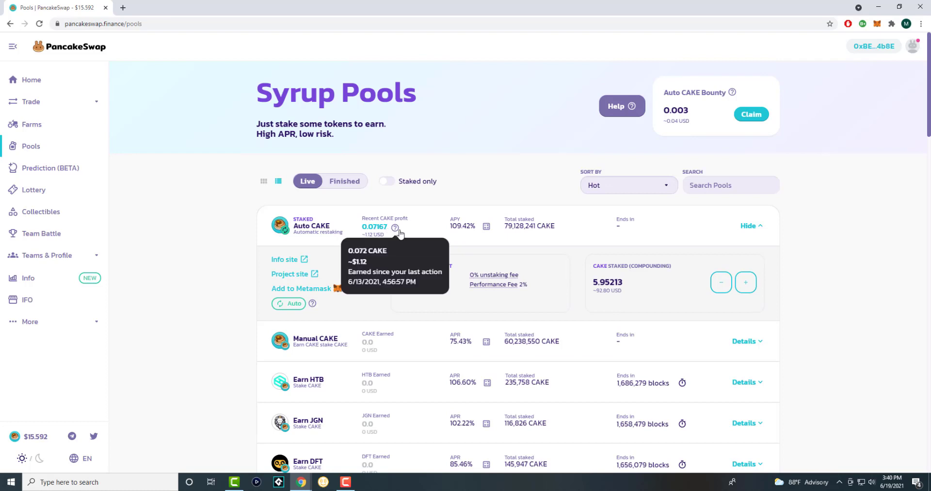